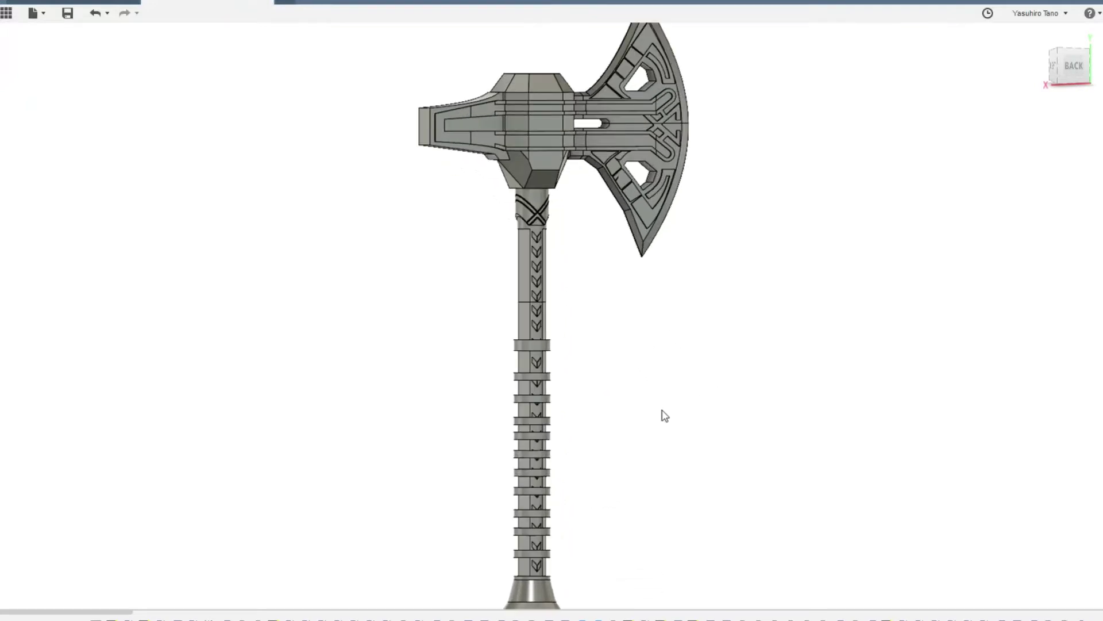
middle_click_drag(739, 302, 863, 481)
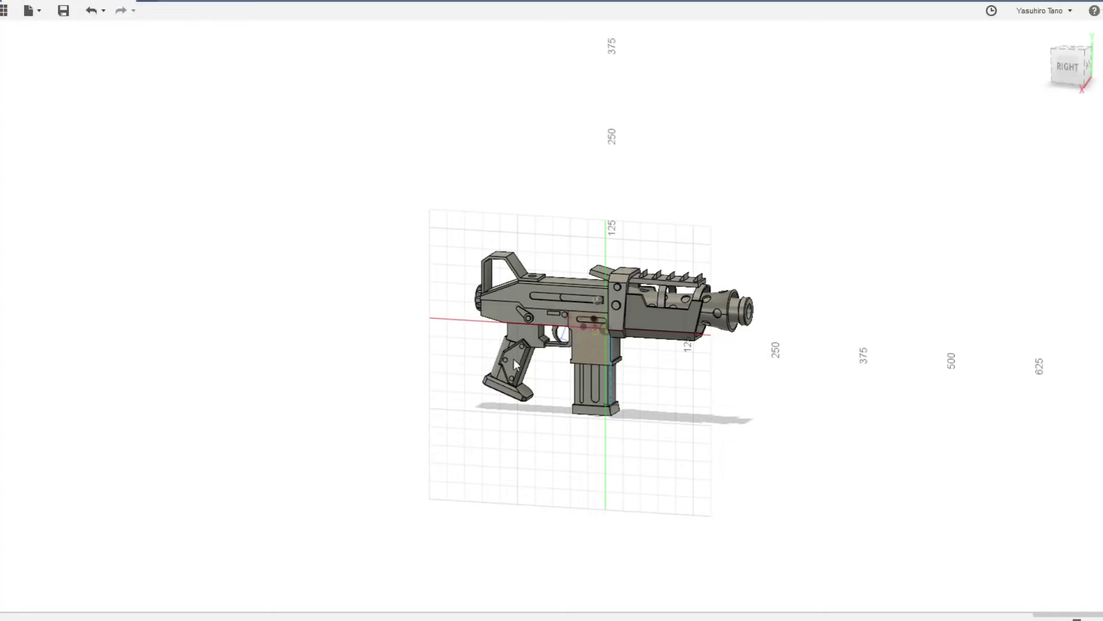
- Sketch a vertical line along the rear edge of the front barrel housing, running from its underside to above the gun
left_click(1054, 85)
scroll(593, 333, "up", 5)
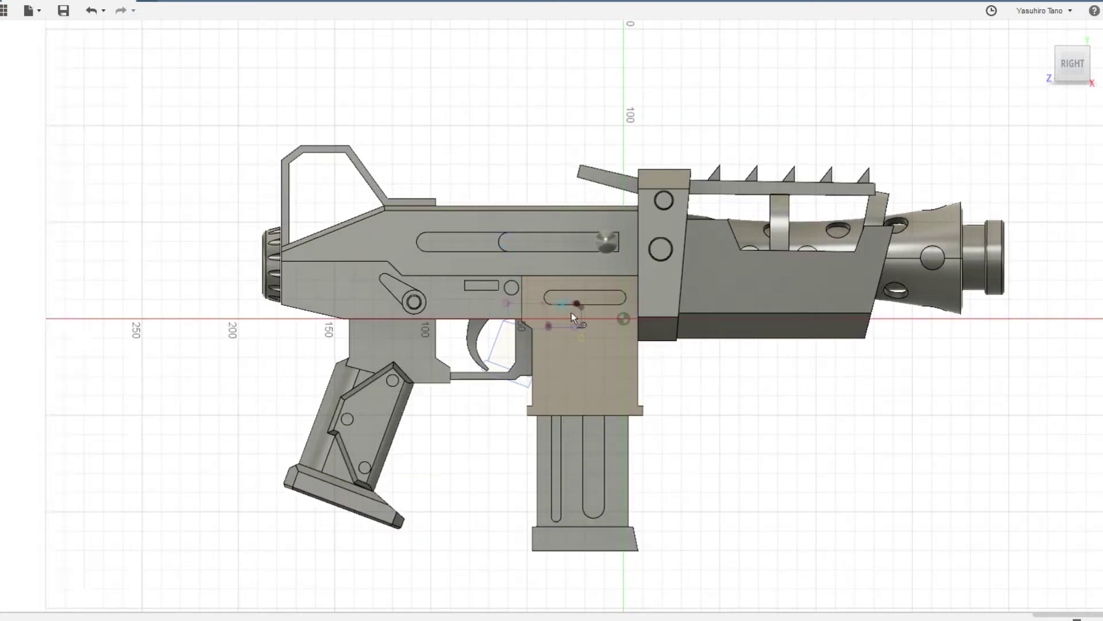
left_click(641, 342)
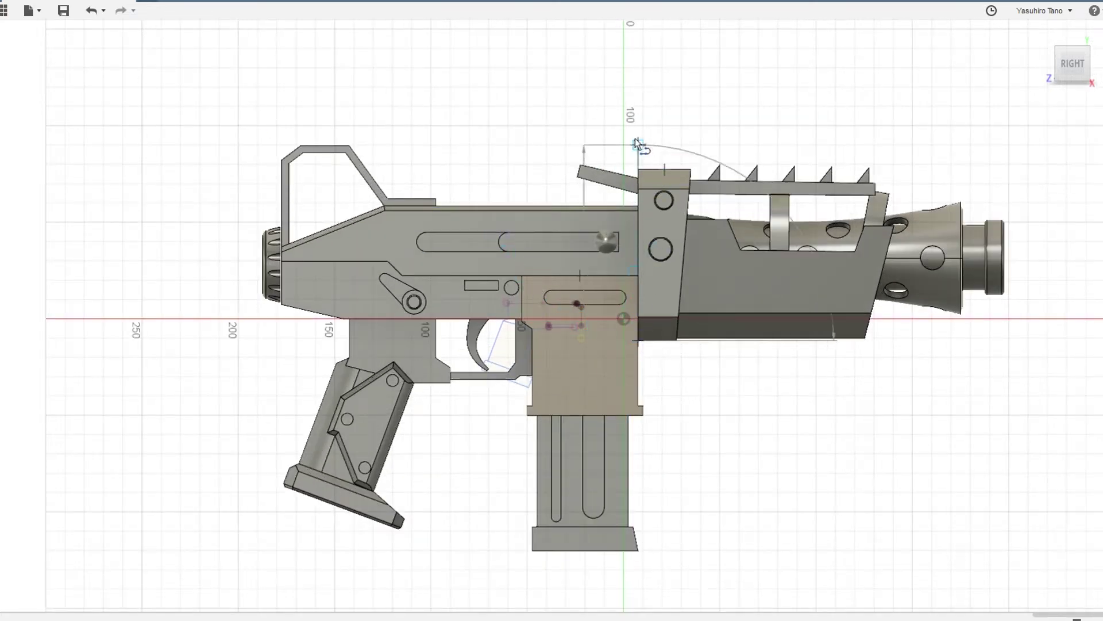
left_click(636, 117)
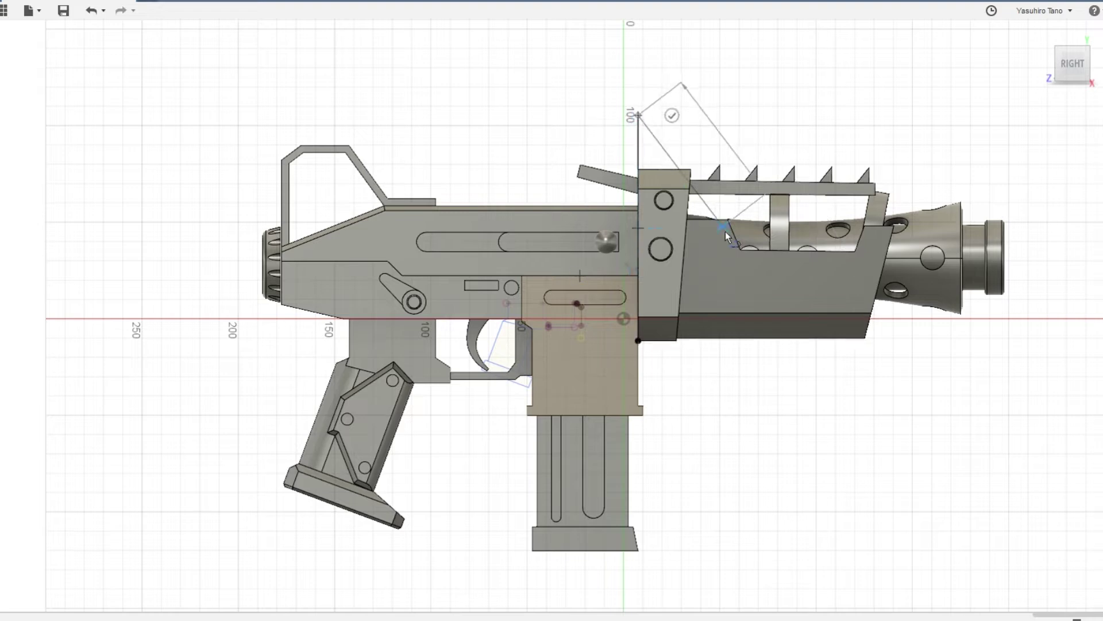
left_click(672, 115)
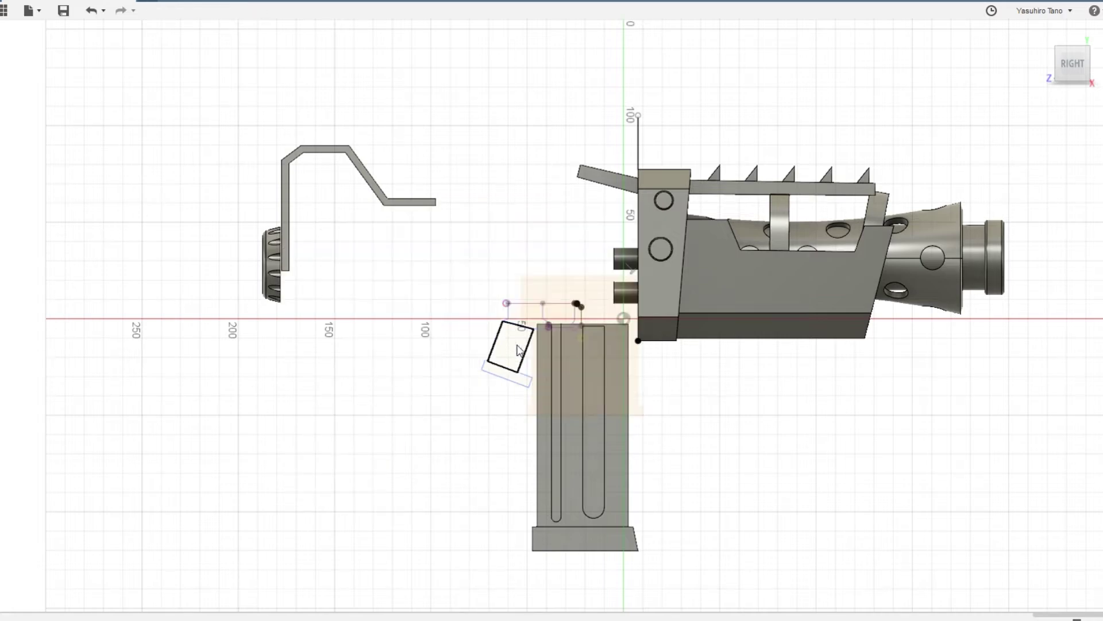
- Show the rear gun body and hide the front barrel assembly to expose the split face
middle_click_drag(519, 350, 552, 361, "shift")
left_click(40, 310)
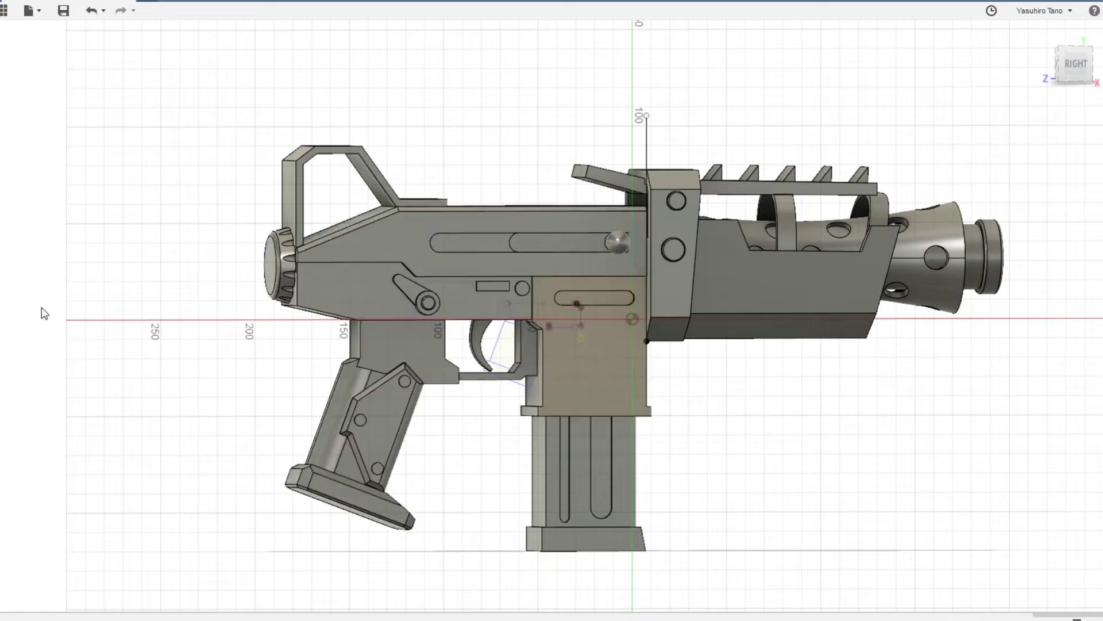
left_click(50, 214)
middle_click_drag(549, 322, 496, 336, "shift")
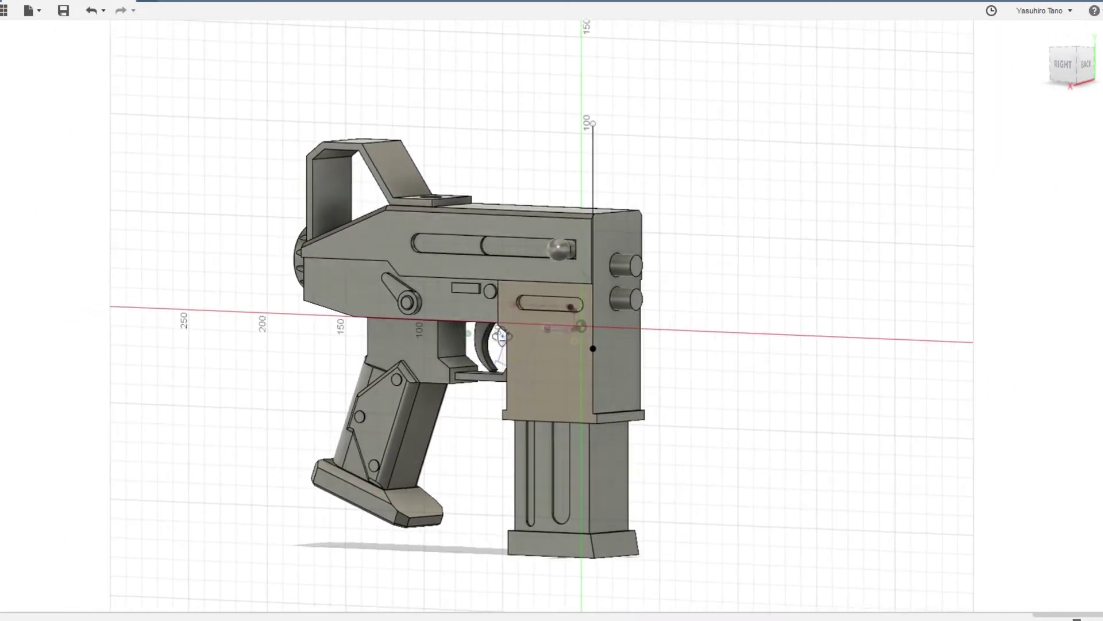
left_click(43, 213)
left_click(1043, 34)
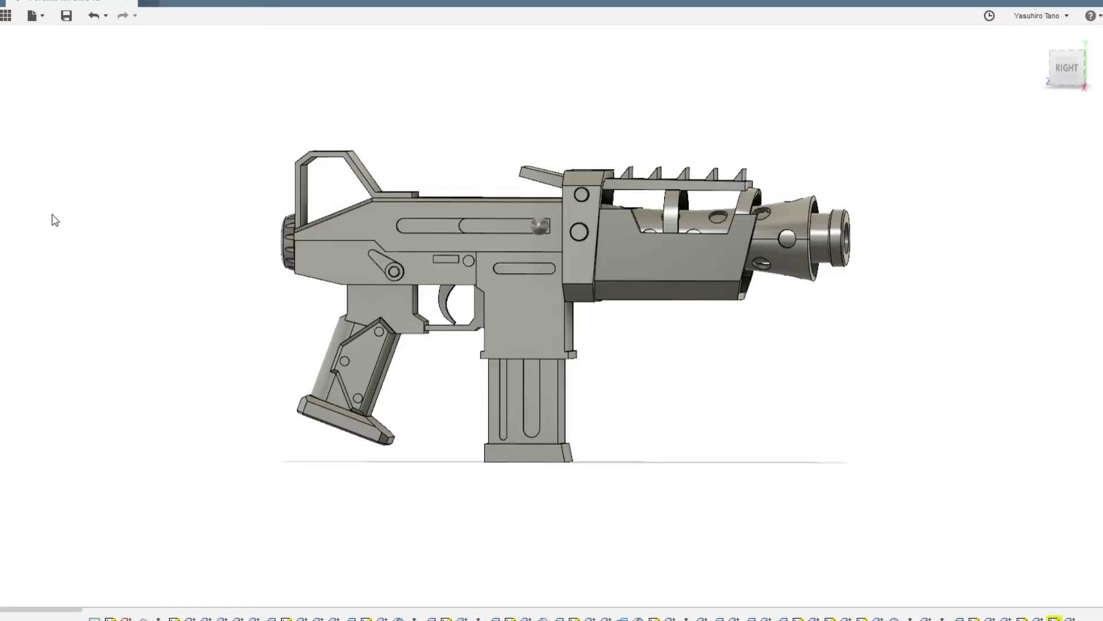
left_click(51, 215)
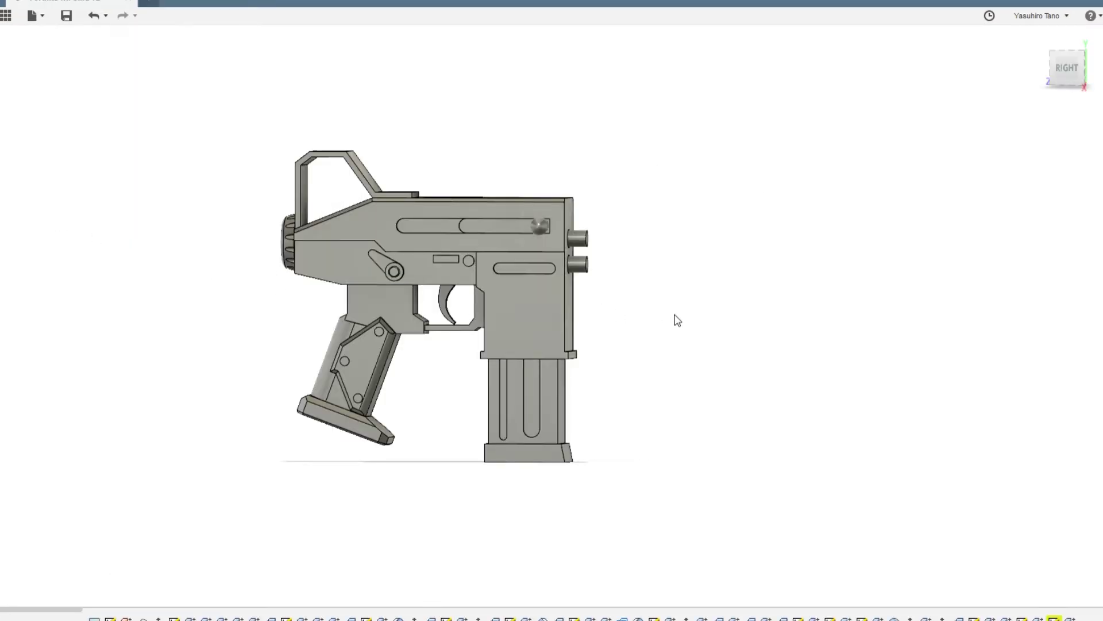
- Sketch a two-point circle about 15 mm in diameter on the split face, centred below the two existing pegs
middle_click_drag(678, 320, 802, 382, "shift")
scroll(605, 315, "up", 5)
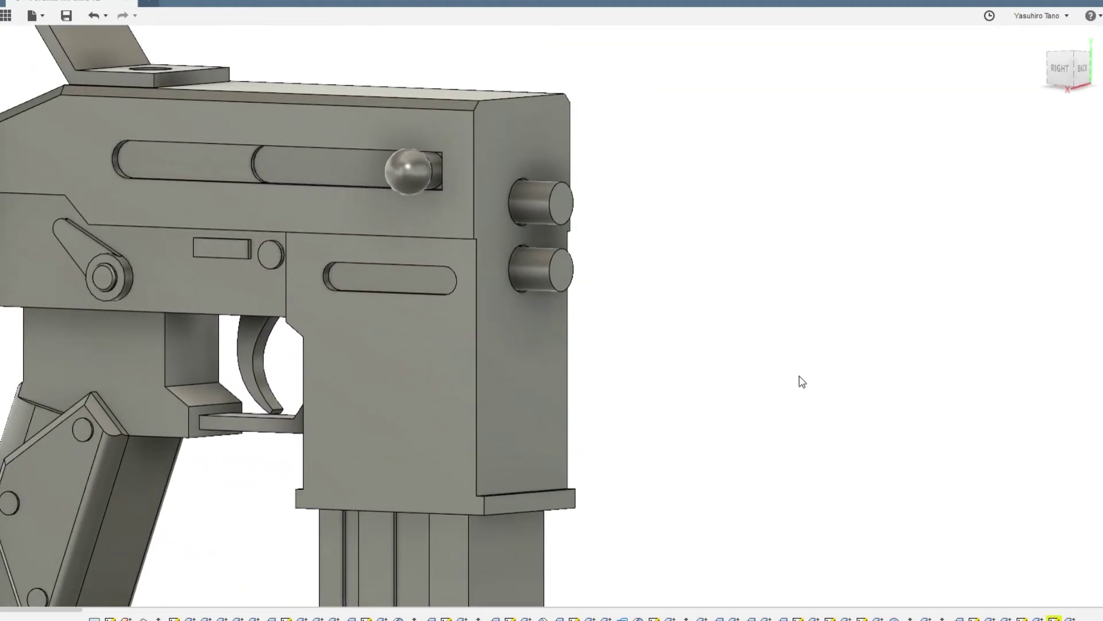
scroll(710, 326, "up", 3)
middle_click_drag(635, 269, 692, 397)
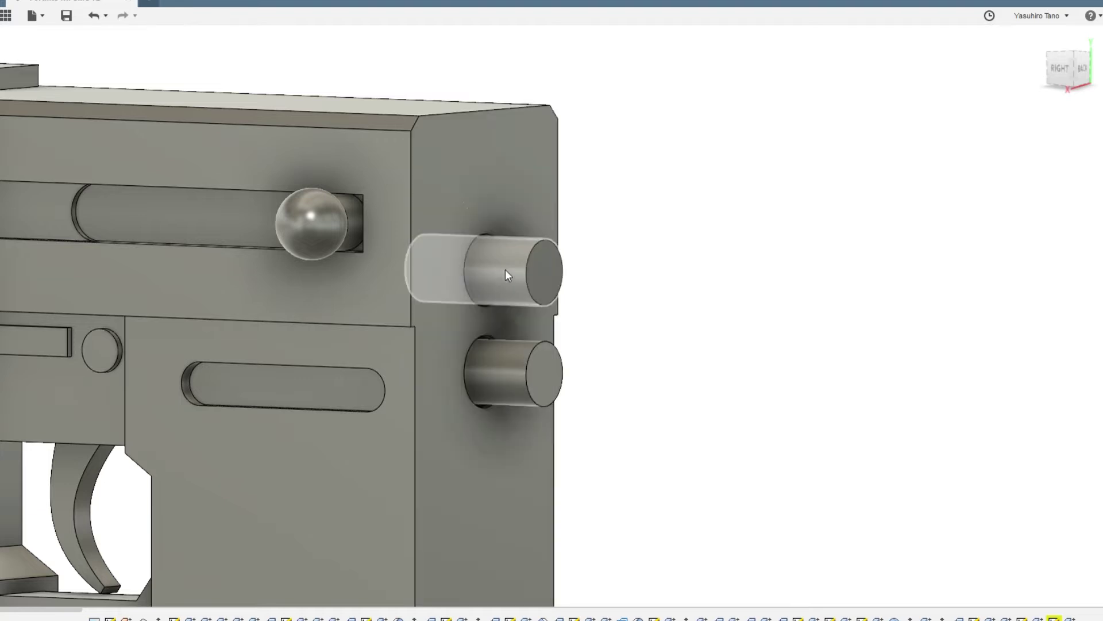
mouse_move(506, 296)
middle_mouse_down("shift")
mouse_move(586, 409)
mouse_move(595, 254)
middle_mouse_up("shift")
scroll(586, 409, "down", 2)
left_click(470, 317)
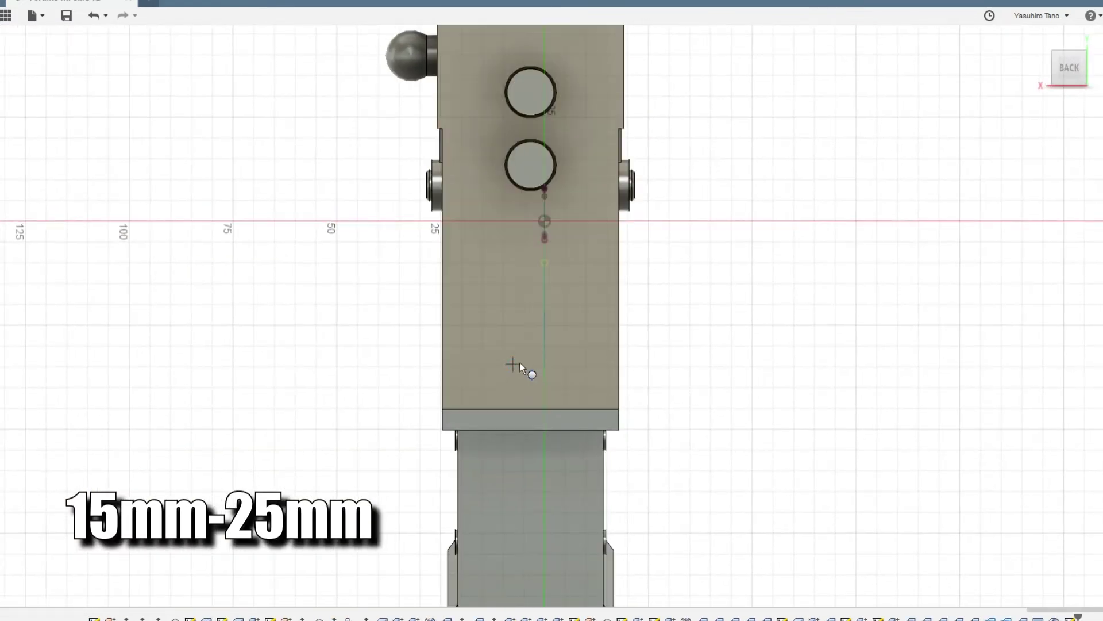
left_click(530, 189)
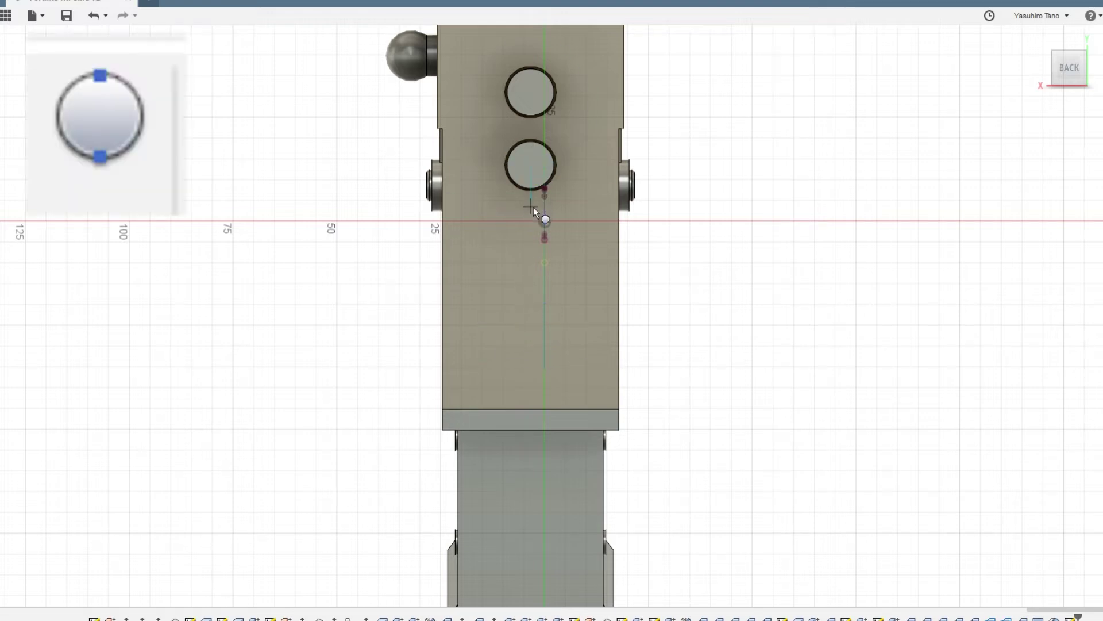
left_click(532, 330)
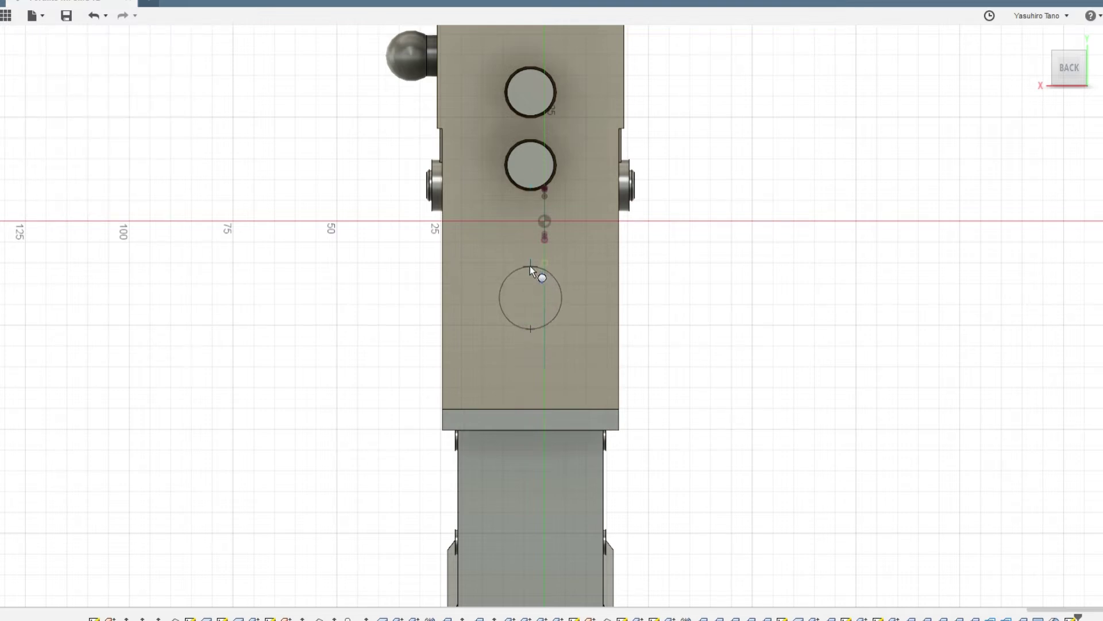
left_click(530, 265)
- Extrude the circle 25 mm in both directions from the split face as a separate peg body
middle_click_drag(529, 266, 564, 272, "shift")
scroll(526, 295, "up", 5)
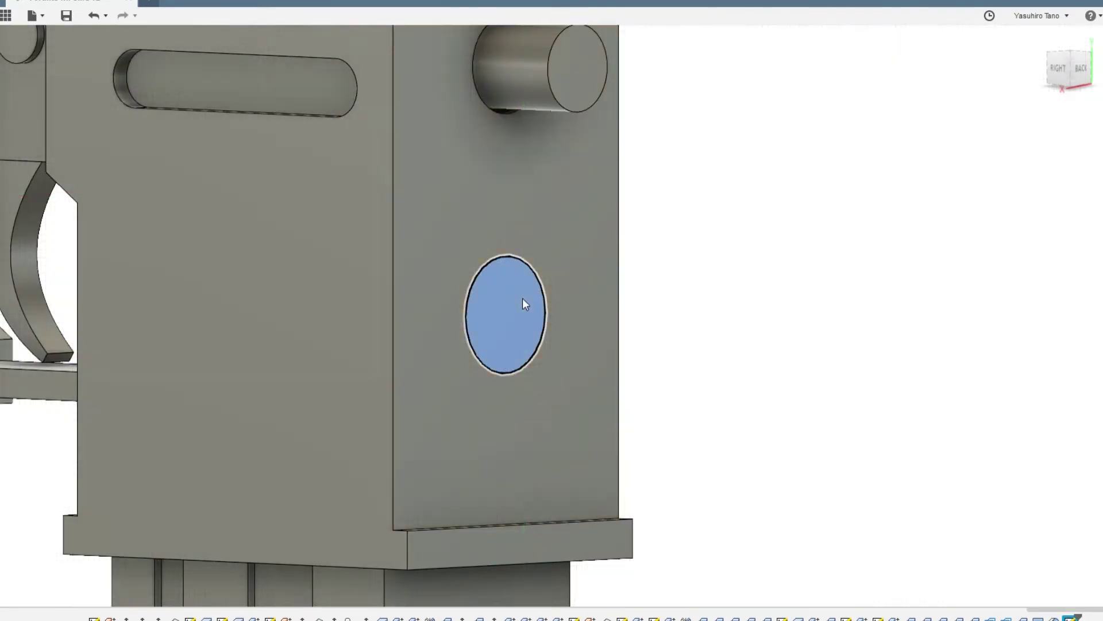
left_click(525, 304)
key("e")
left_click_drag(522, 315, 383, 308)
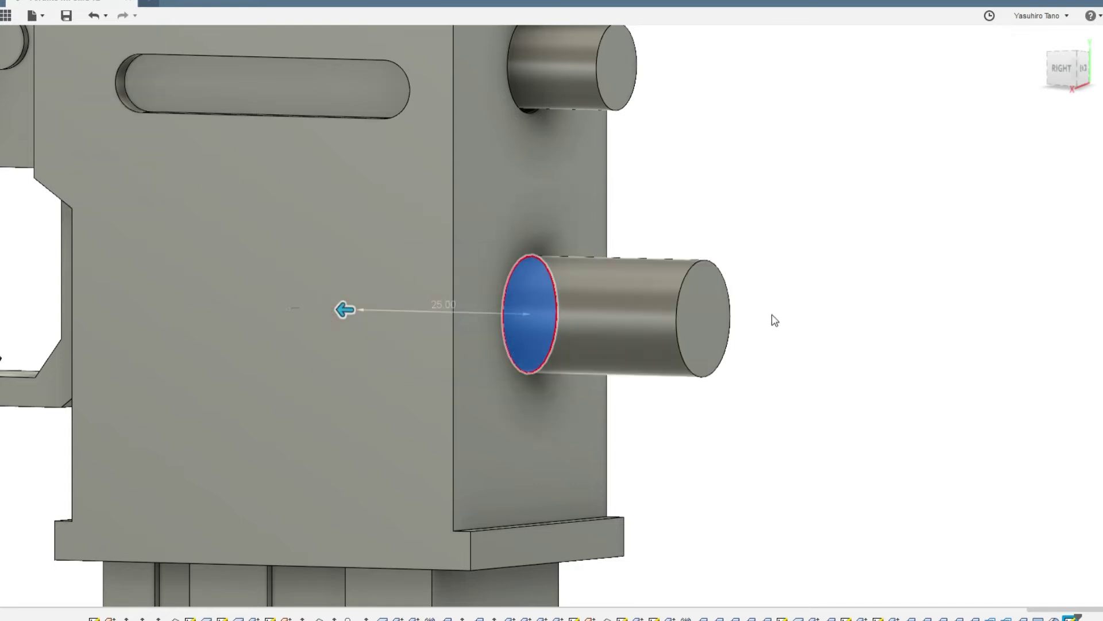
scroll(771, 318, "down", 8)
middle_click_drag(802, 329, 635, 315, "shift")
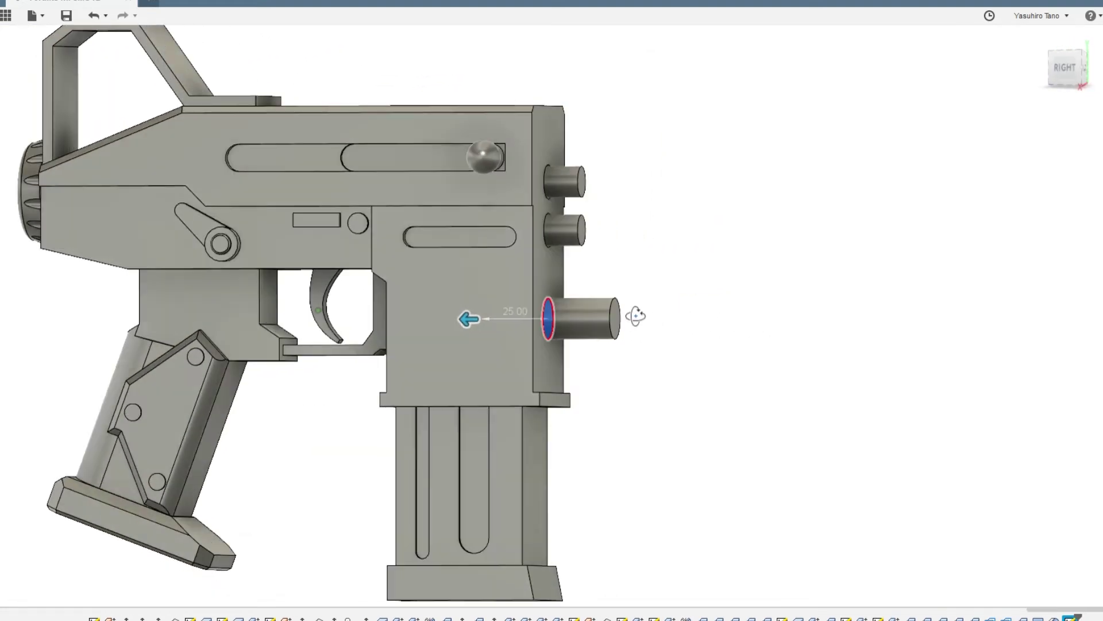
key("Return")
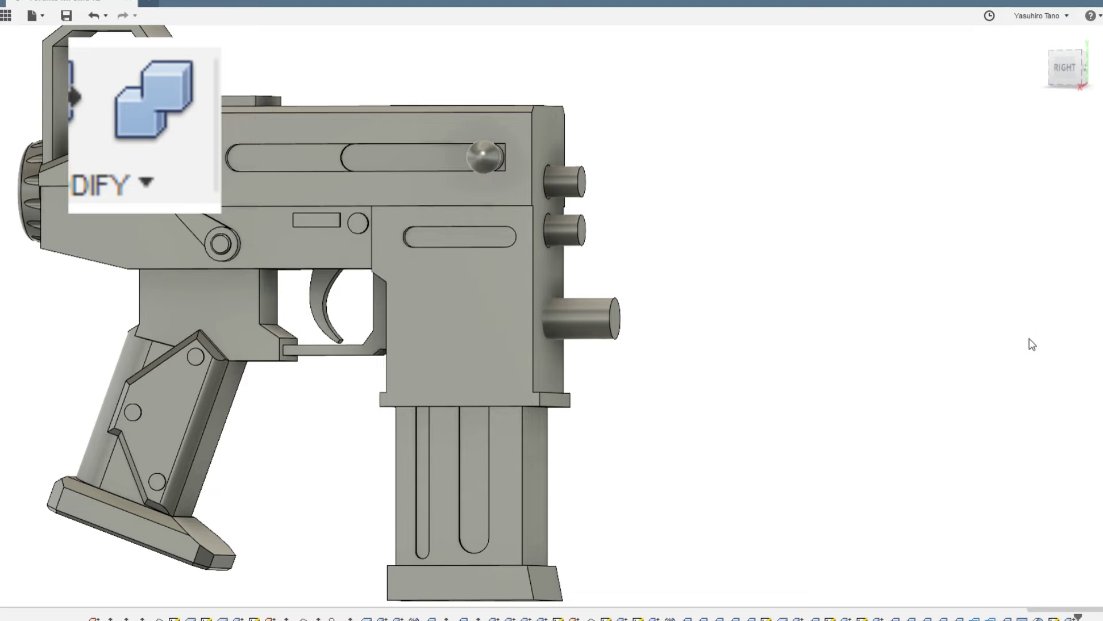
- Cut the new peg out of the rear gun body with Combine, without keeping the tool body
middle_click_drag(948, 369, 834, 381, "shift")
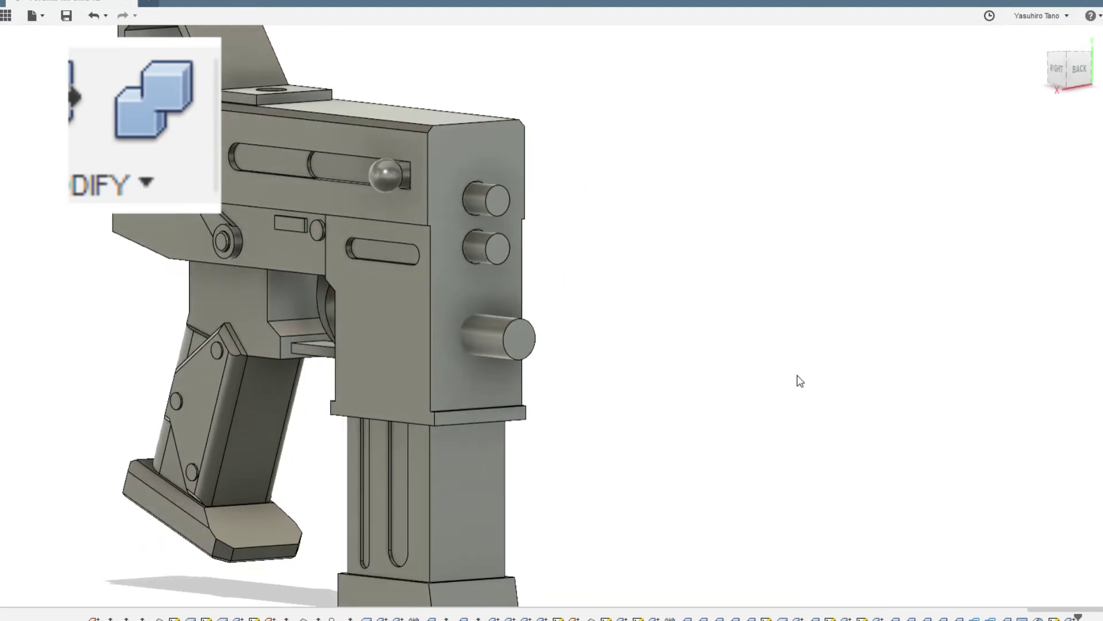
left_click(435, 261)
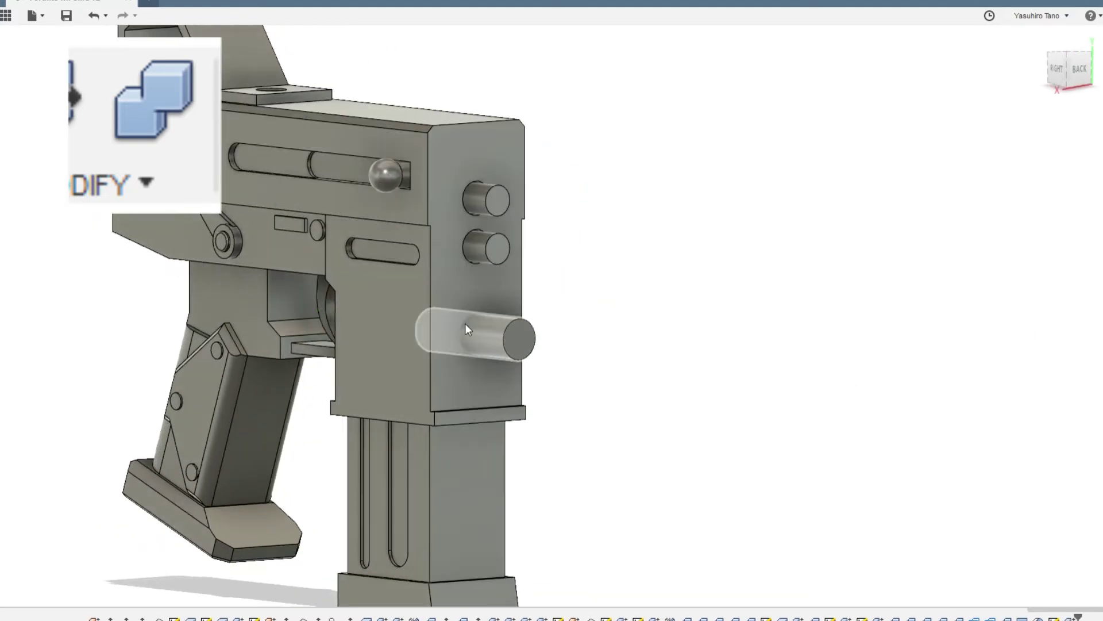
left_click(464, 322, "ctrl")
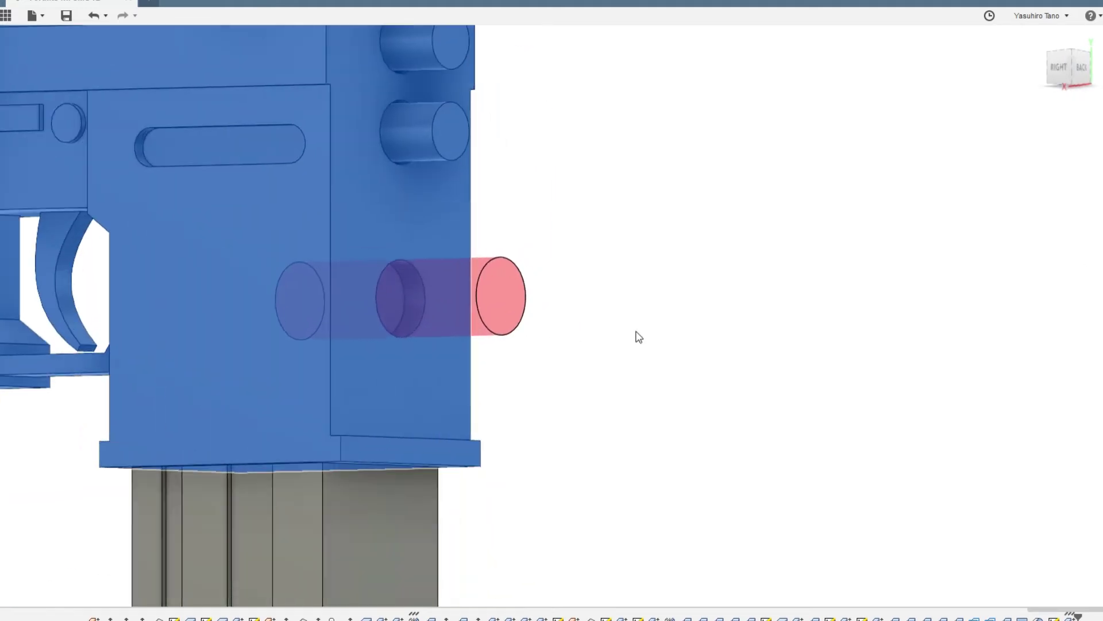
key("Return")
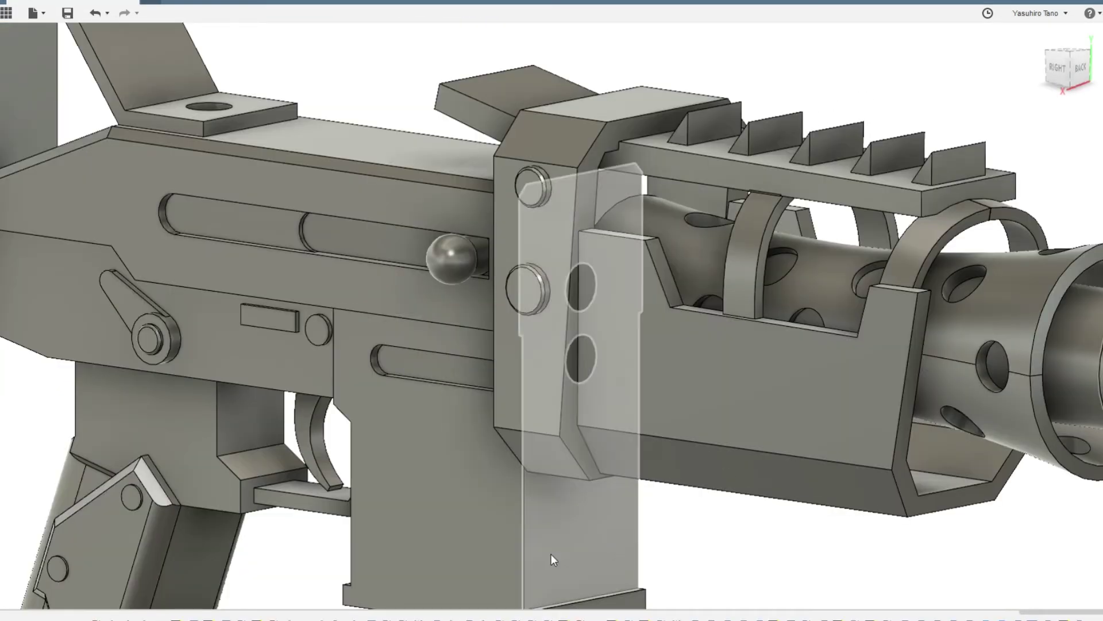
- Hide the rear gun body and examine the connector pegs on the front assembly's mating face
middle_click_drag(264, 436, 372, 419, "shift")
left_click(43, 354)
key("v")
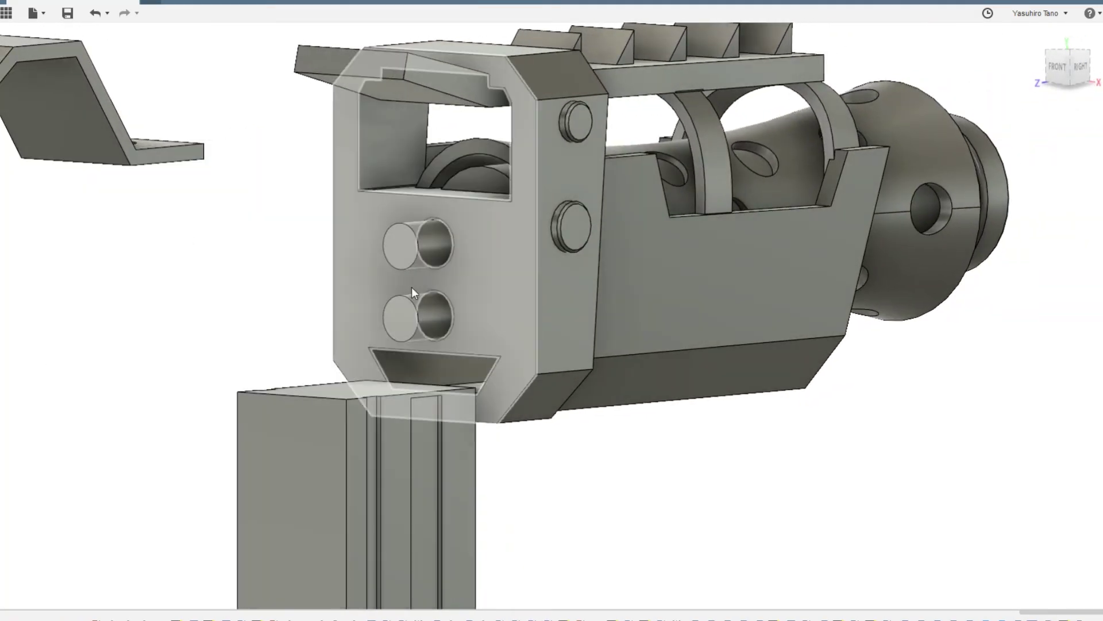
scroll(530, 305, "up", 5)
scroll(530, 305, "down", 5)
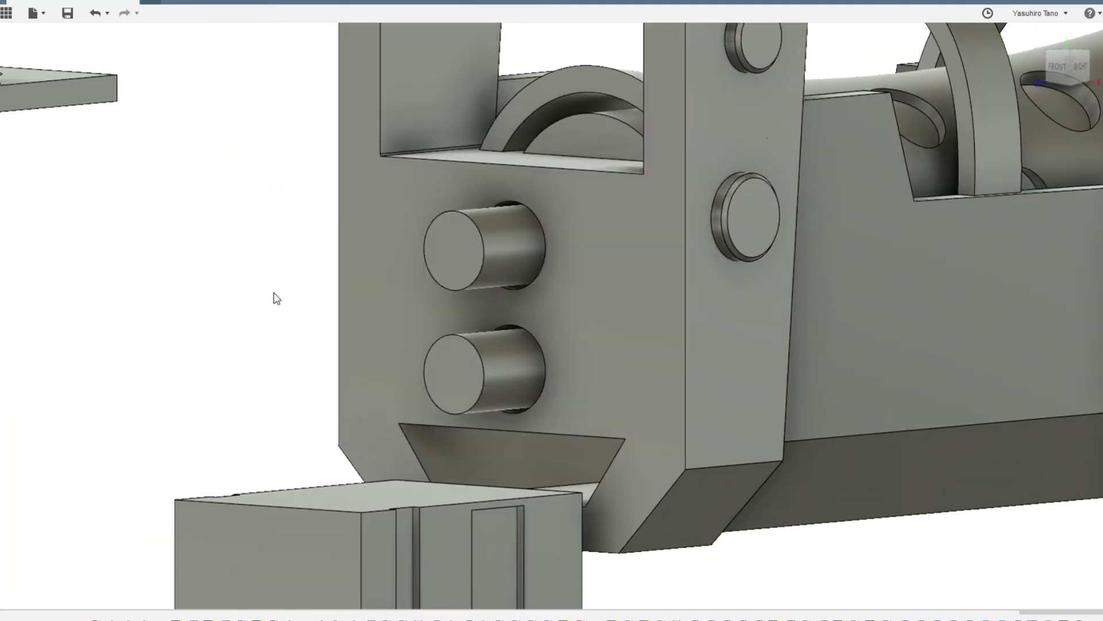
middle_click_drag(419, 380, 314, 388, "shift")
scroll(545, 373, "down", 3)
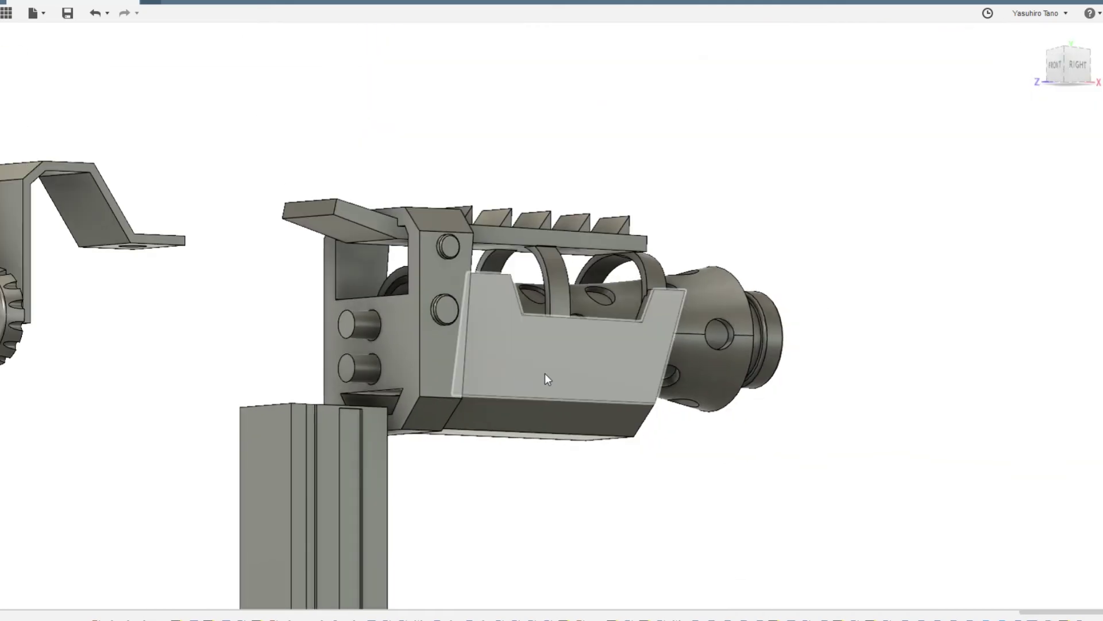
middle_click_drag(545, 374, 565, 467, "shift")
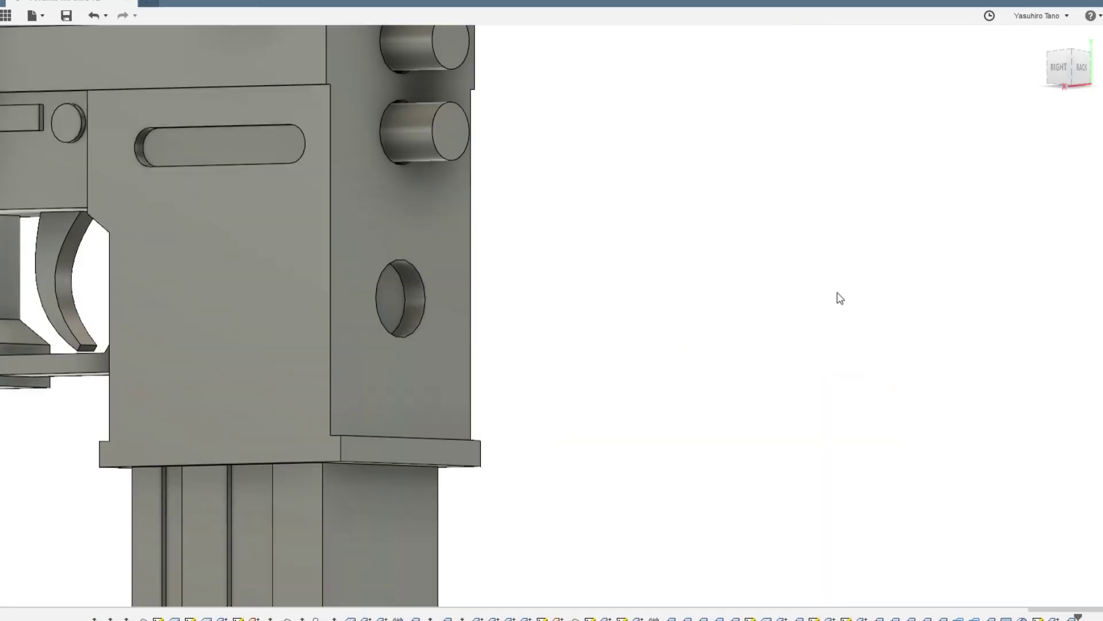
- Undo the last Combine and cut the peg out of the rear gun body again, keeping the peg as a tool body
key("ctrl+z")
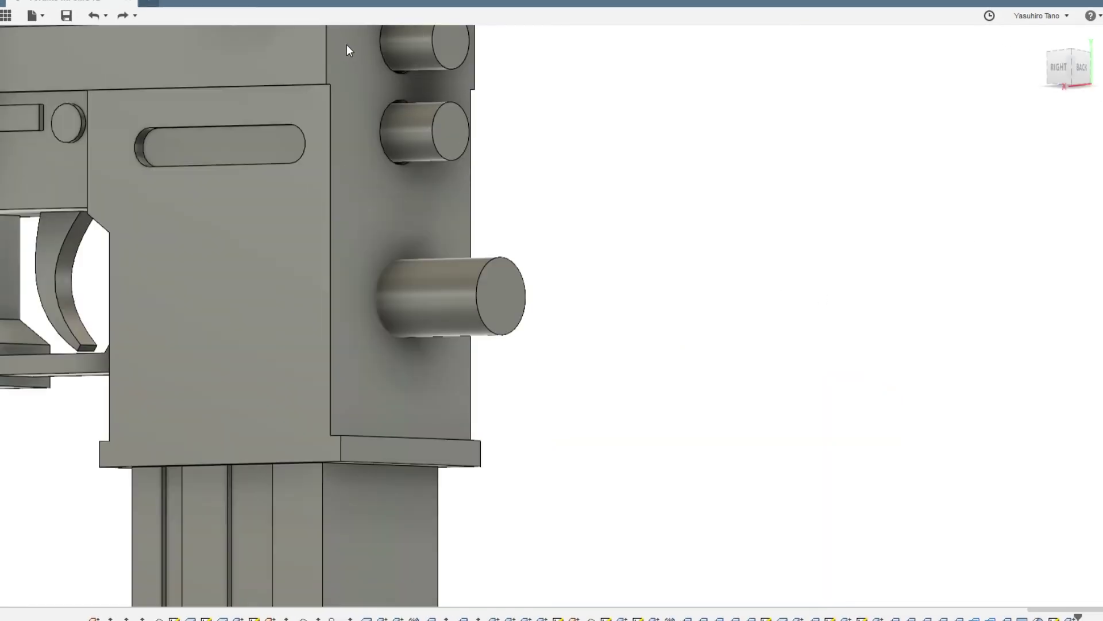
left_click(460, 279)
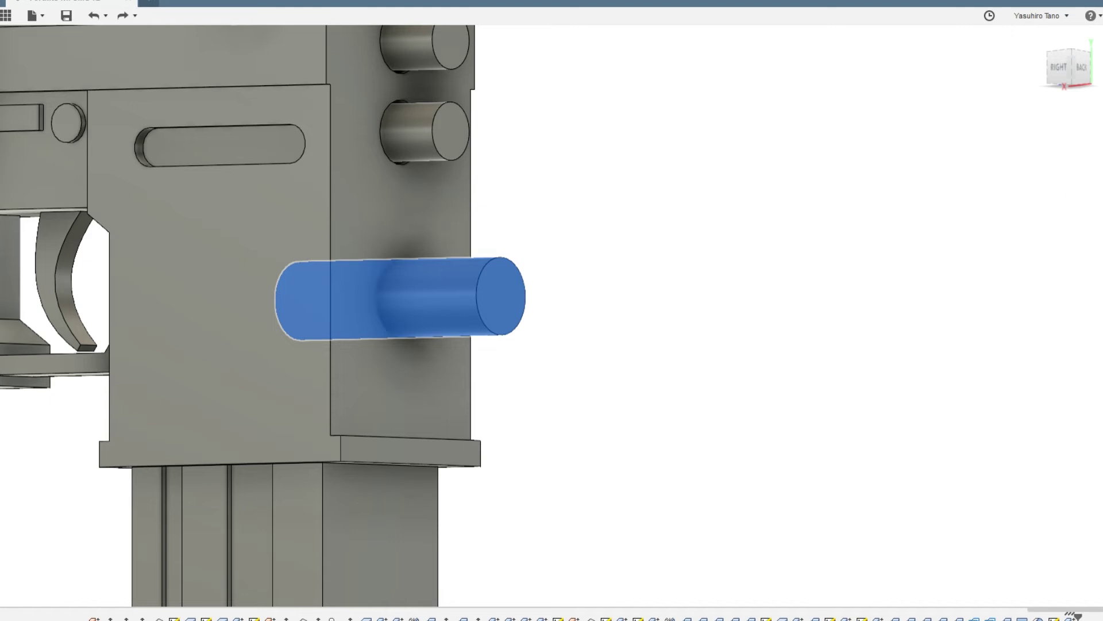
left_click(923, 192)
left_click(342, 189)
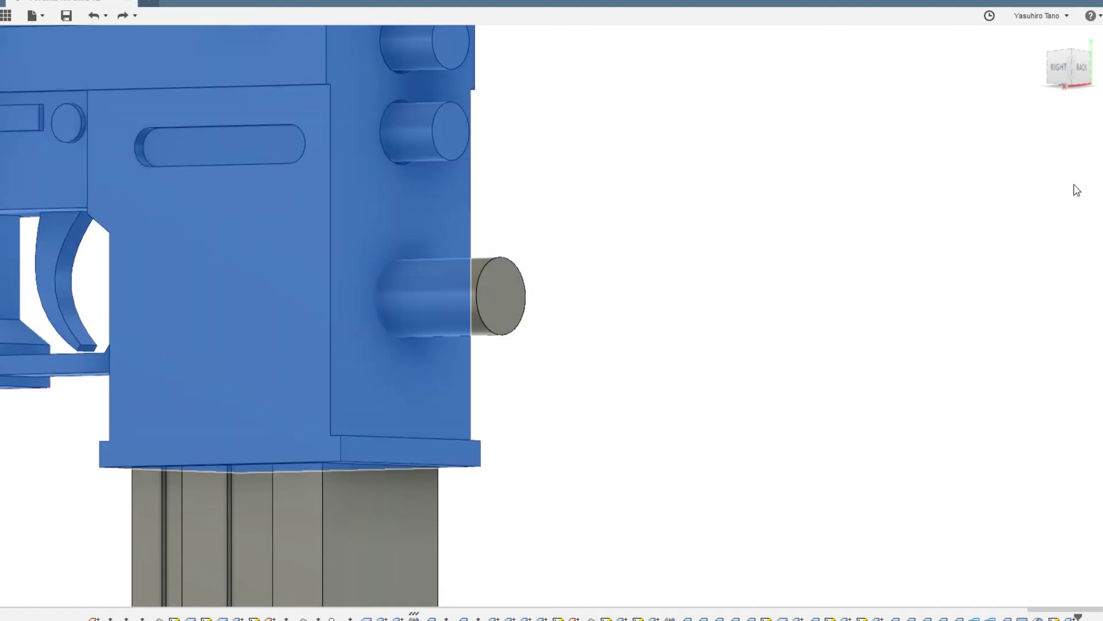
left_click(485, 298, "ctrl")
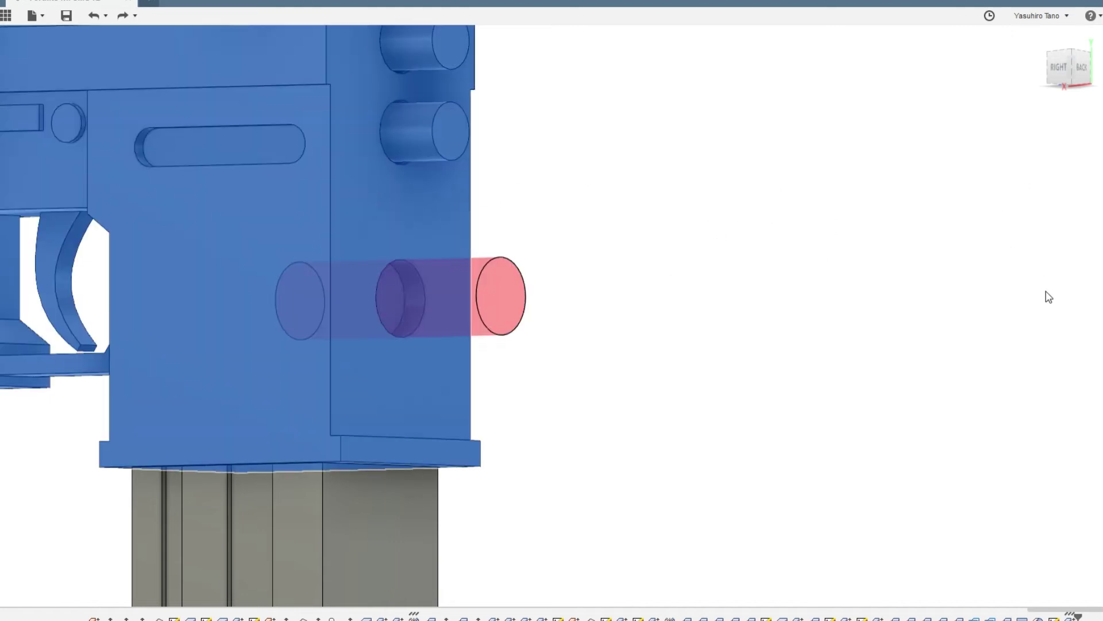
left_click(1046, 287)
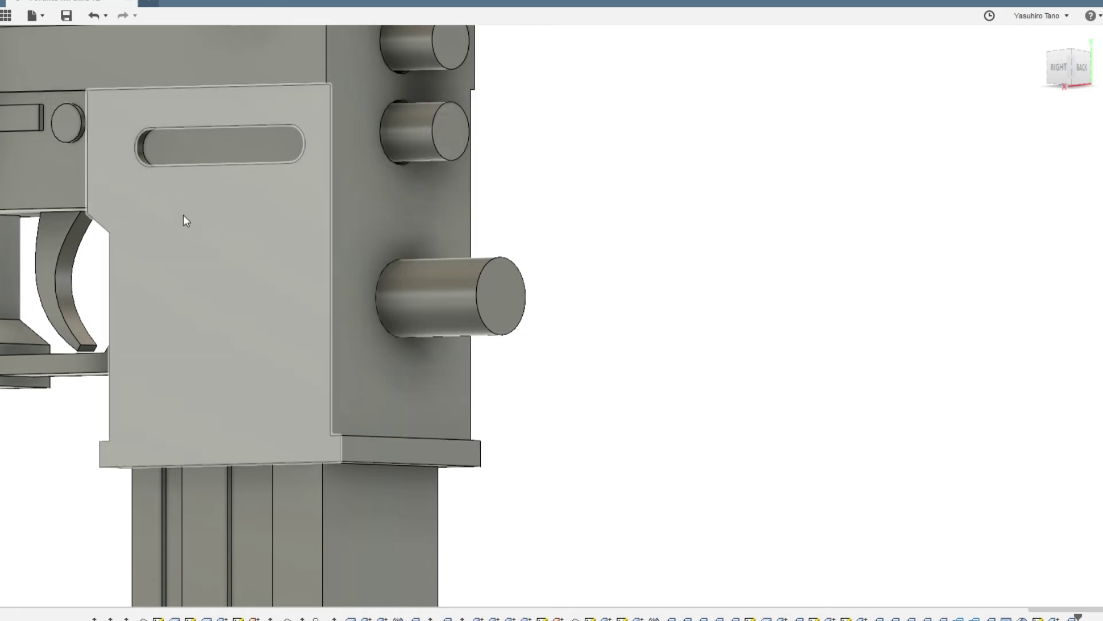
- Offset the peg's cylindrical face inward to leave a 0.20 to 0.40 mm tolerance gap around it
left_click(460, 304)
key("q")
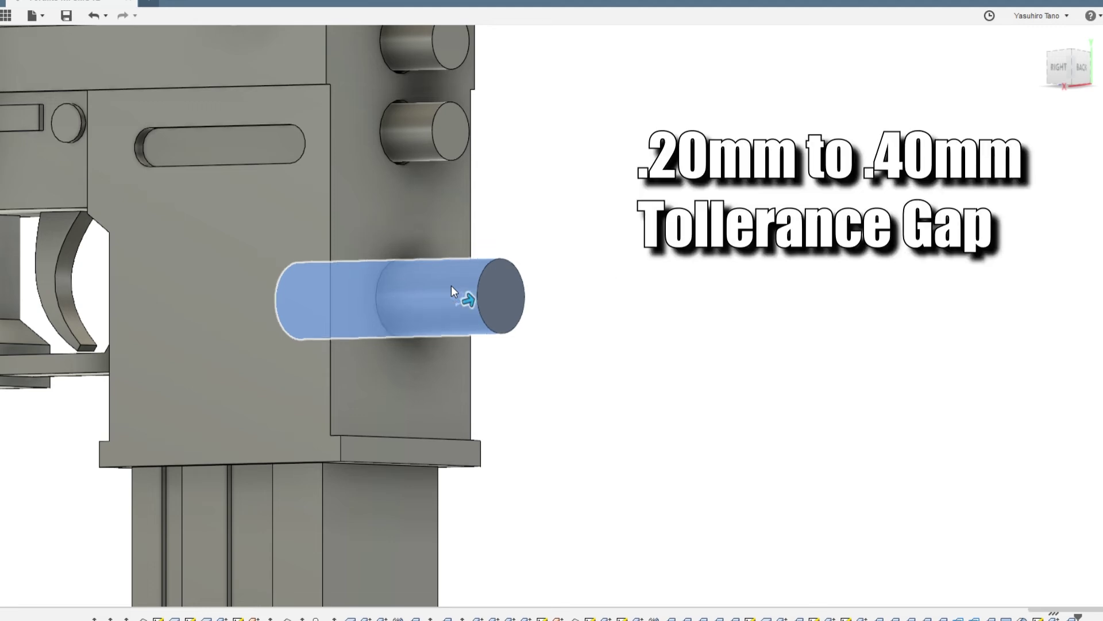
key("Return")
scroll(451, 285, "down", 5)
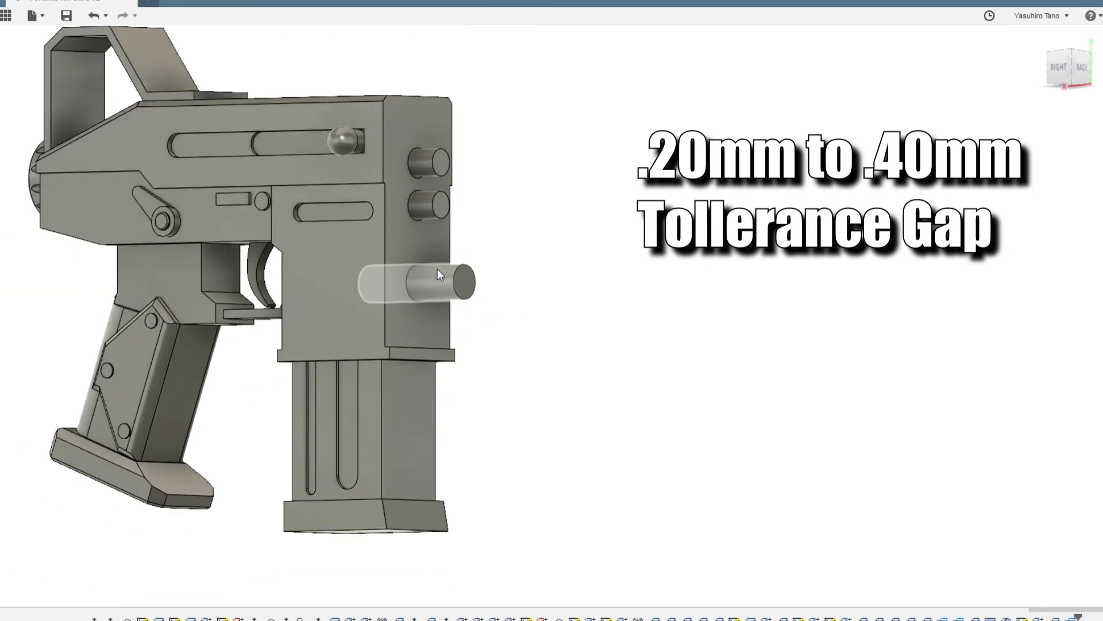
middle_click_drag(437, 268, 485, 261, "shift")
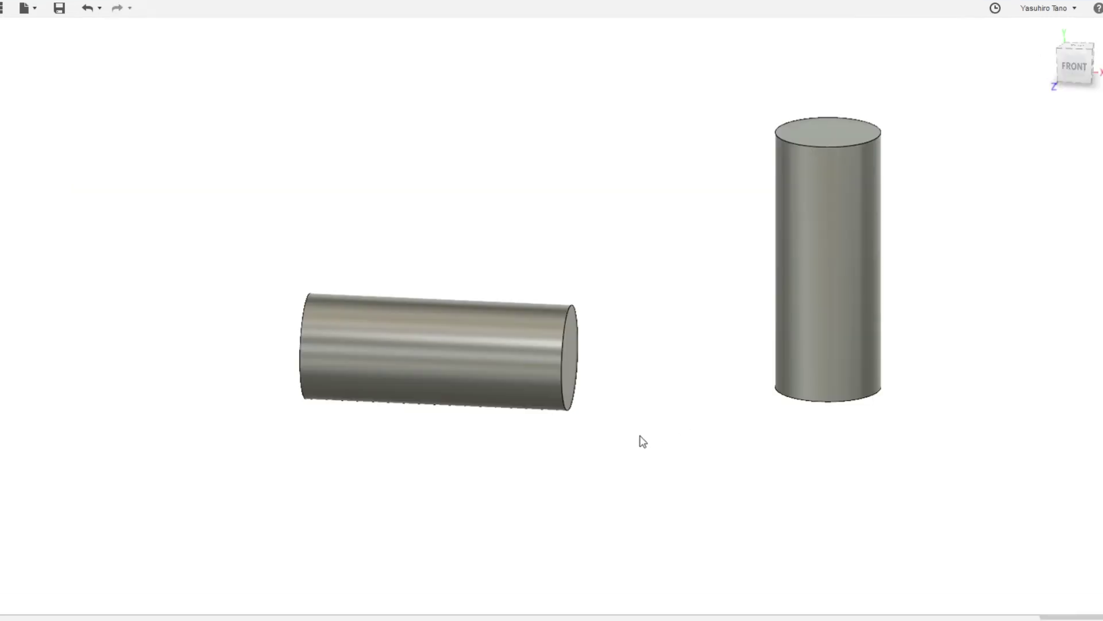
- Split the horizontal peg body along the sketched line near its underside to give it a flat base
middle_click_drag(453, 286, 393, 322)
scroll(527, 290, "up", 2)
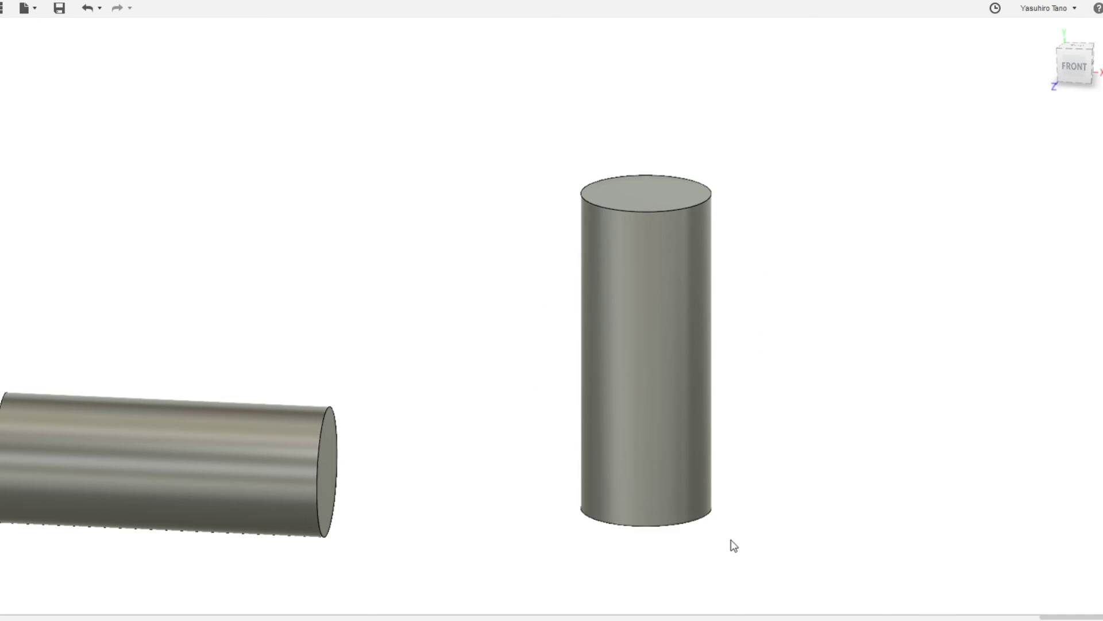
middle_click_drag(476, 476, 768, 389)
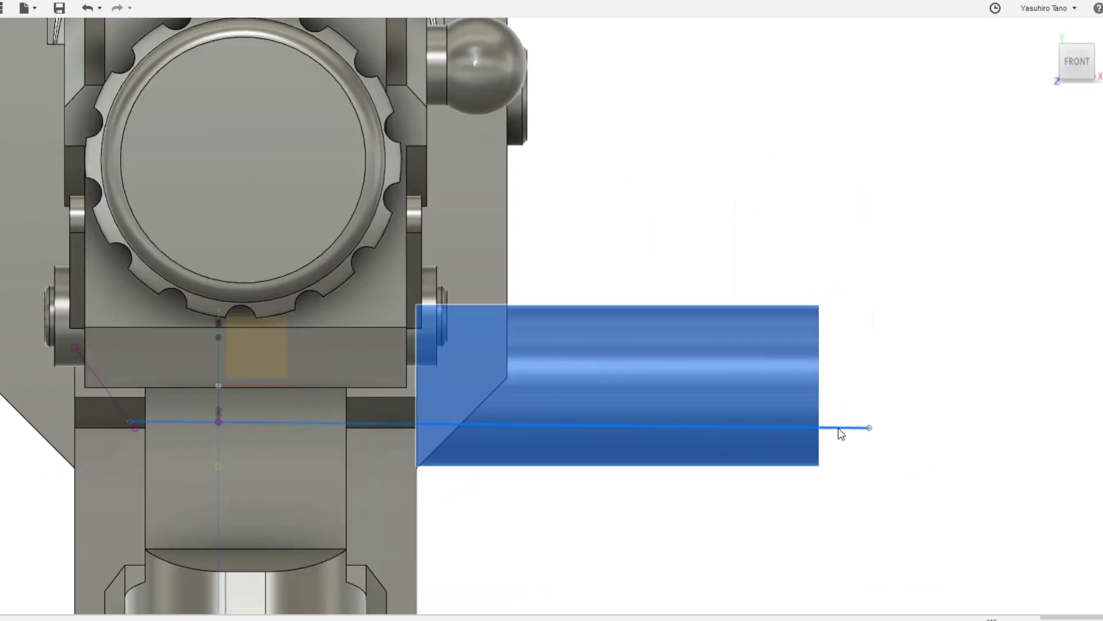
key("Return")
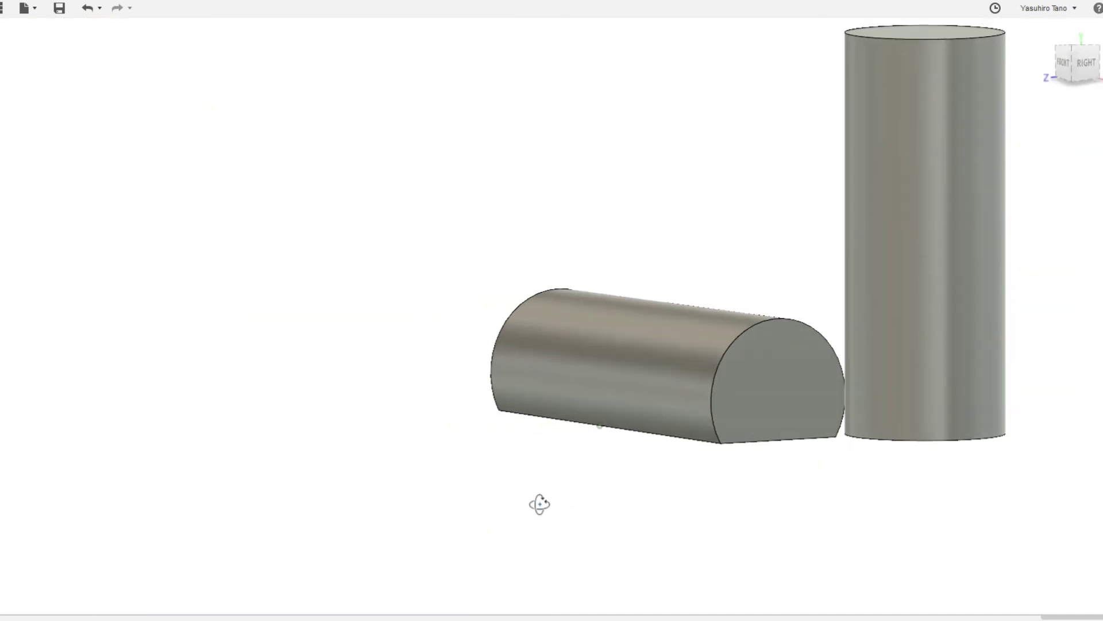
middle_click_drag(540, 502, 554, 498, "shift")
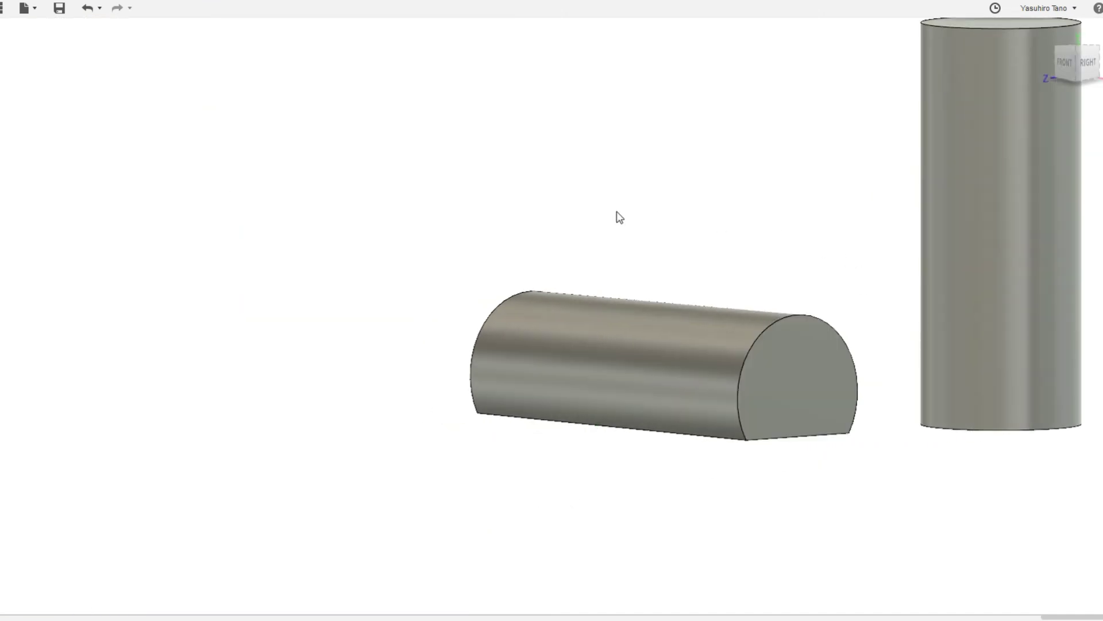